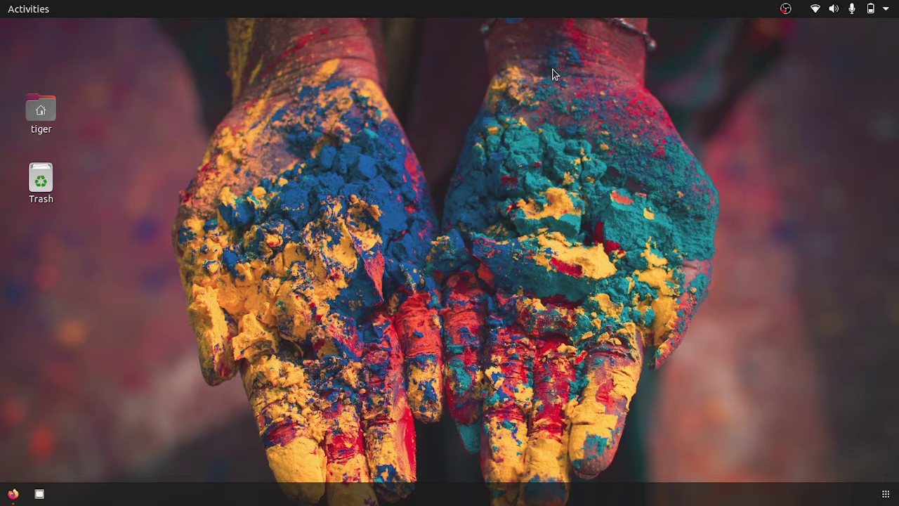
Launch Firefox from the dock, opening it on the dnglab GitHub repository page
{"action": "left_click", "coordinate": [13, 494]}
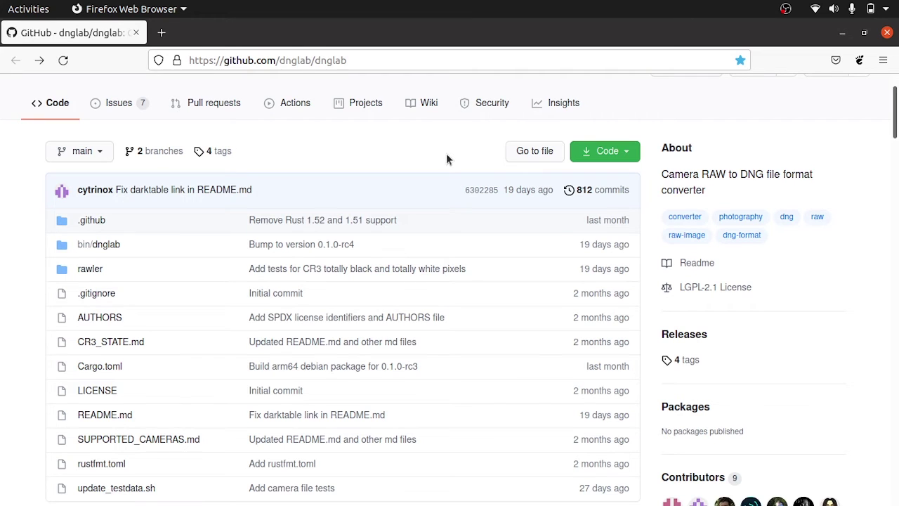
Save dnglab_0.1.0.rc4_amd64.deb from the v0.1.0-rc4 release assets to disk
{"action": "left_click", "coordinate": [683, 335]}
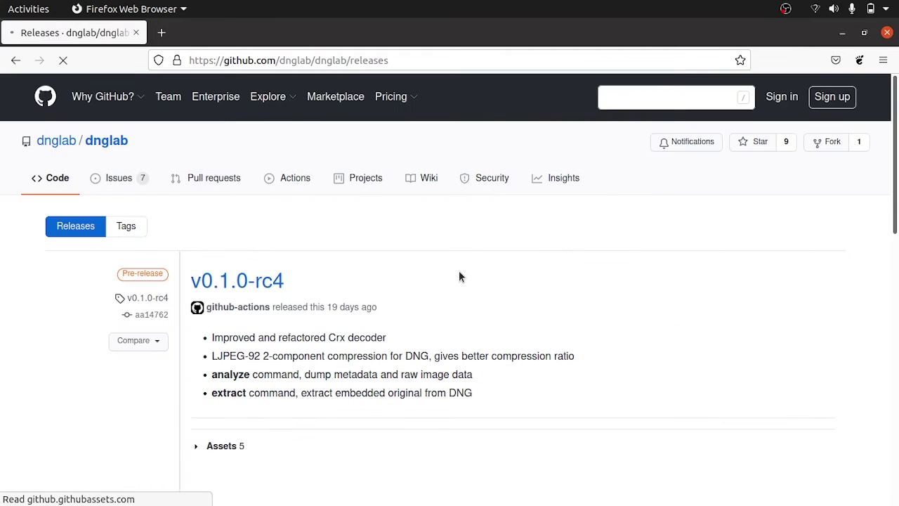
{"action": "scroll", "coordinate": [460, 274], "scroll_direction": "down", "scroll_amount": 3}
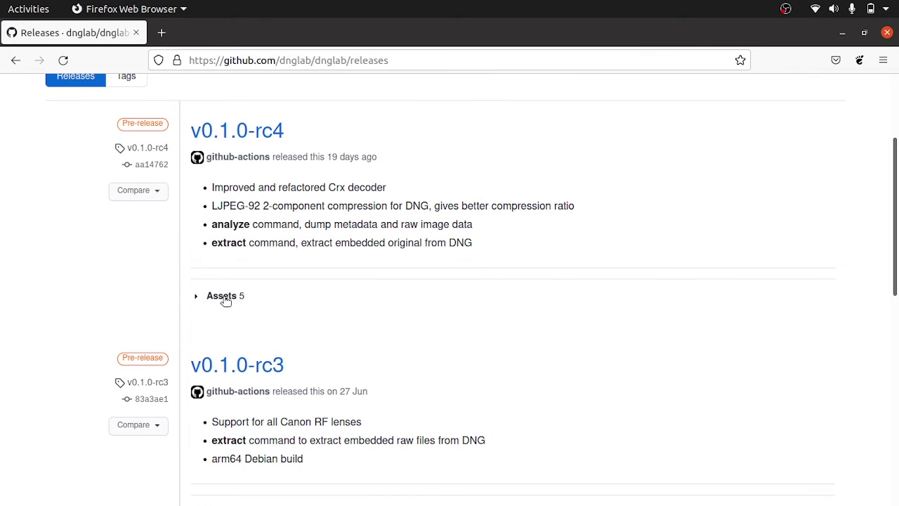
{"action": "left_click", "coordinate": [223, 296]}
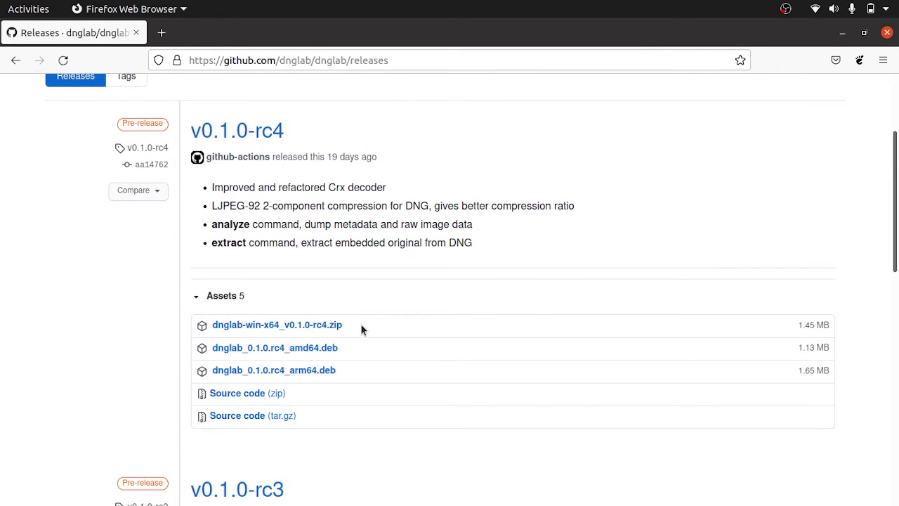
{"action": "left_click", "coordinate": [333, 348]}
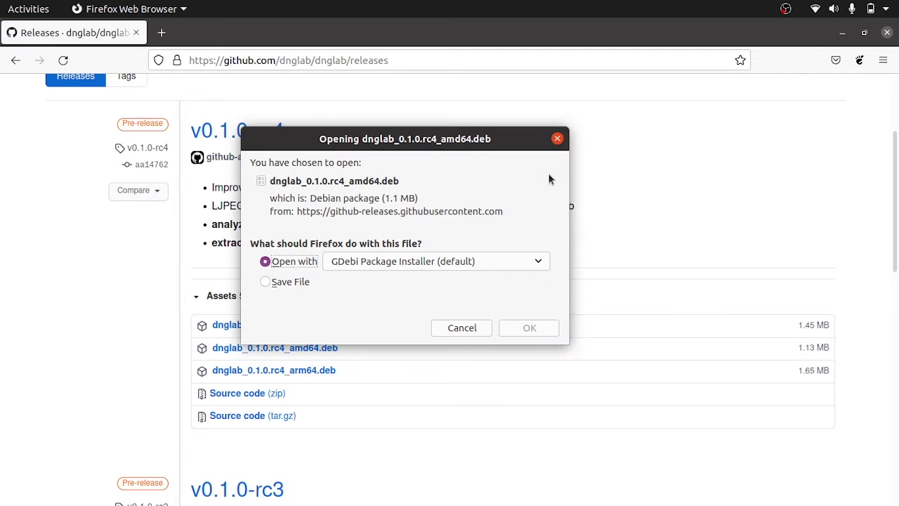
{"action": "left_click", "coordinate": [306, 283]}
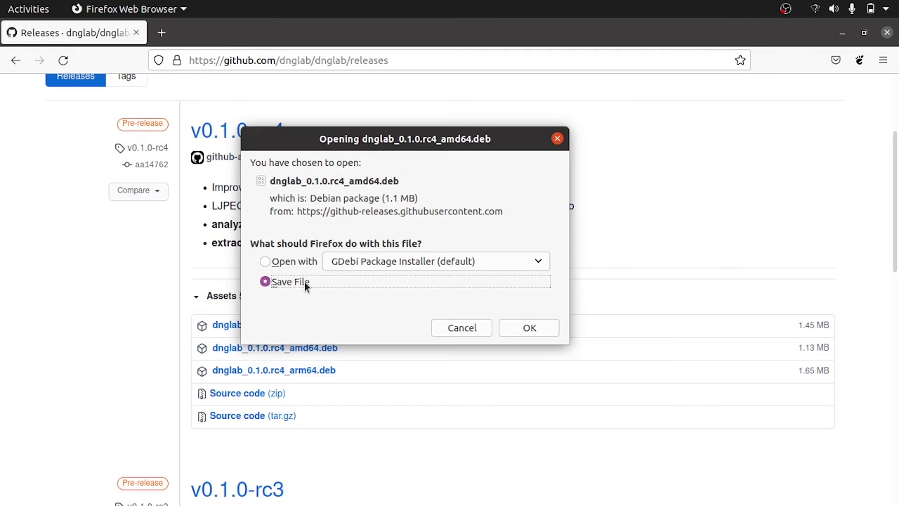
{"action": "left_click", "coordinate": [529, 329]}
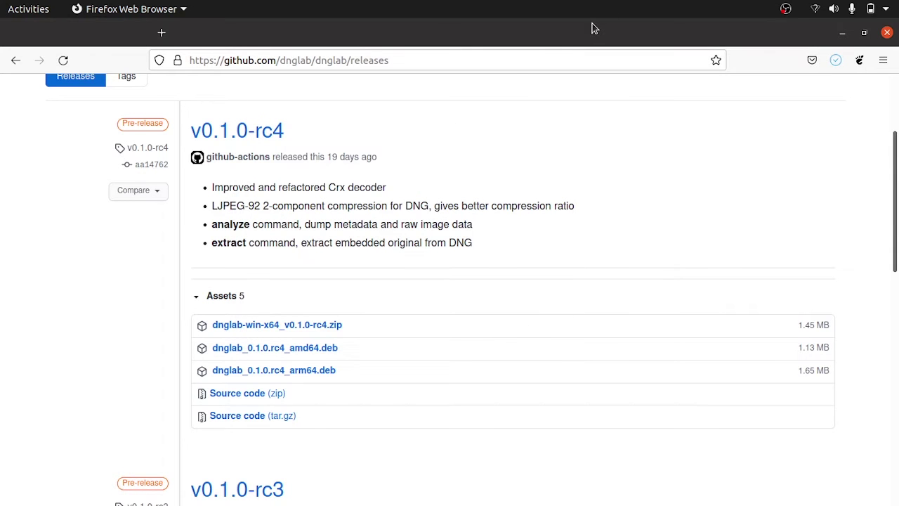
{"action": "left_click_drag", "start_coordinate": [592, 51], "coordinate": [602, 34]}
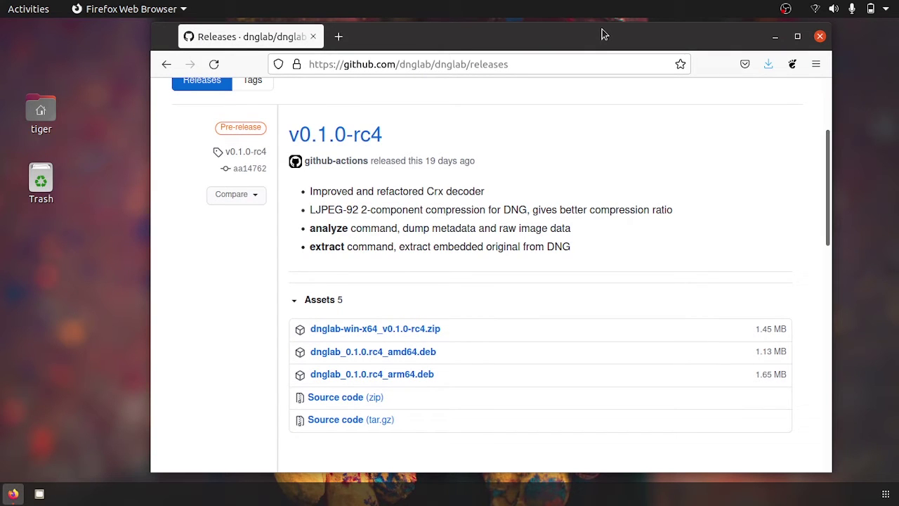
Install the downloaded dnglab_0.1.0.rc4_amd64.deb with sudo dpkg -i, entering the administrator password
{"action": "key", "text": "ctrl+alt+t"}
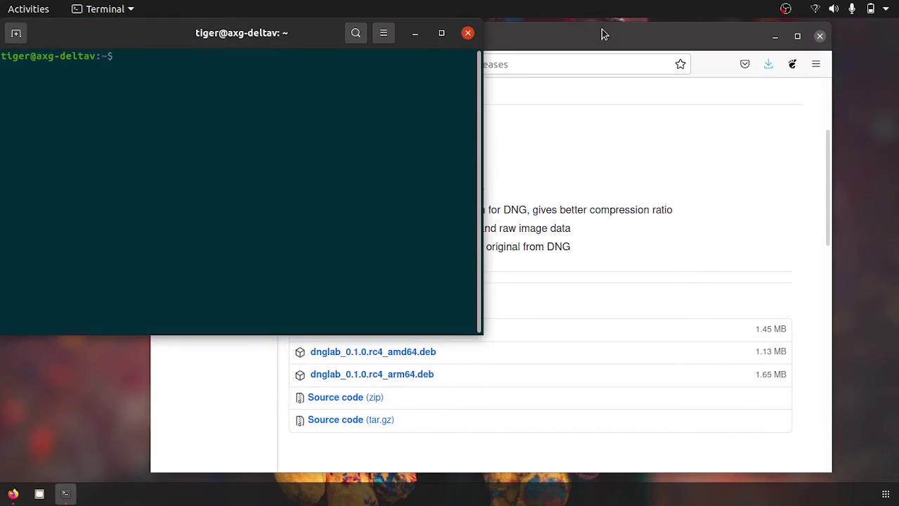
{"action": "double_click", "coordinate": [262, 167]}
{"action": "type", "text": "sudo d"}
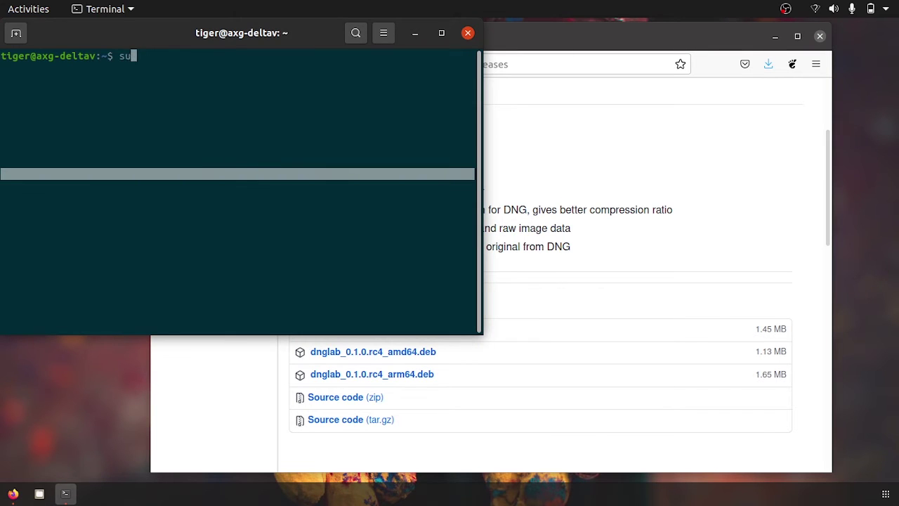
{"action": "type", "text": "pkg -i"}
{"action": "left_click", "coordinate": [260, 133]}
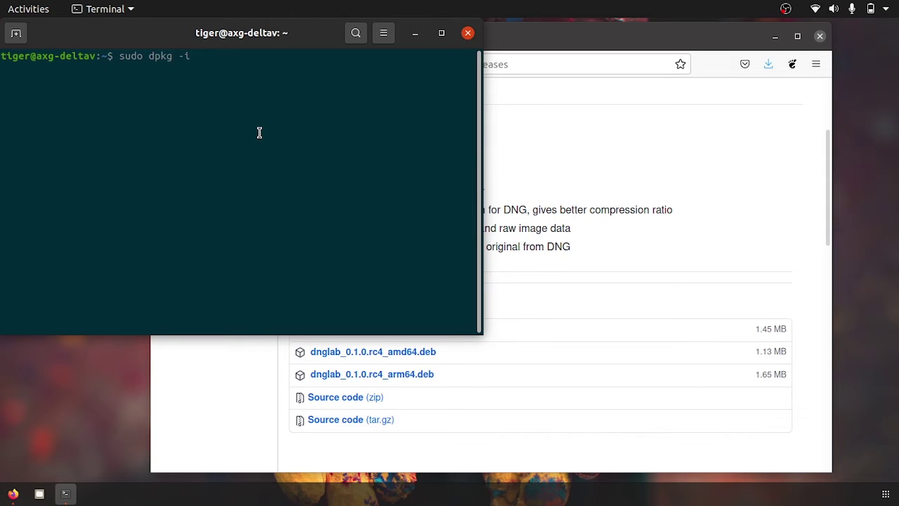
{"action": "left_click", "coordinate": [771, 64]}
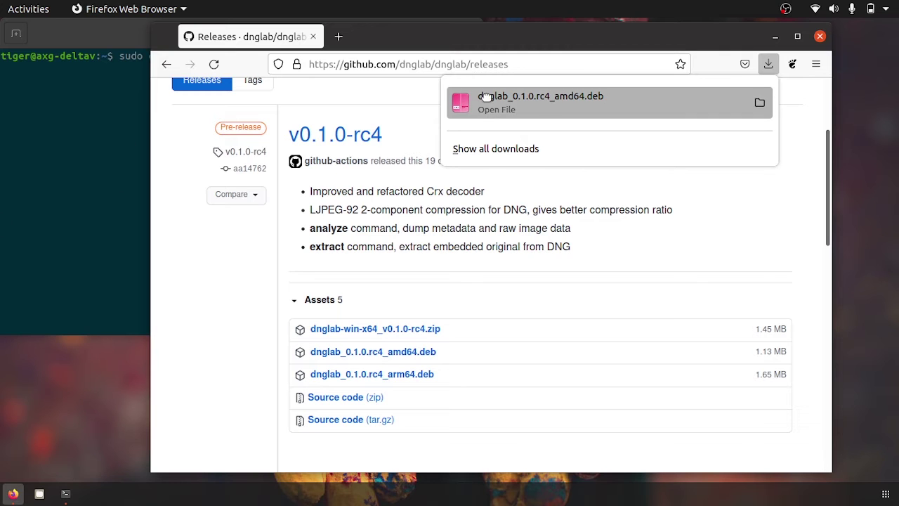
{"action": "left_click_drag", "start_coordinate": [490, 102], "coordinate": [242, 138]}
{"action": "left_click_drag", "start_coordinate": [490, 102], "coordinate": [52, 166]}
{"action": "left_click", "coordinate": [52, 165]}
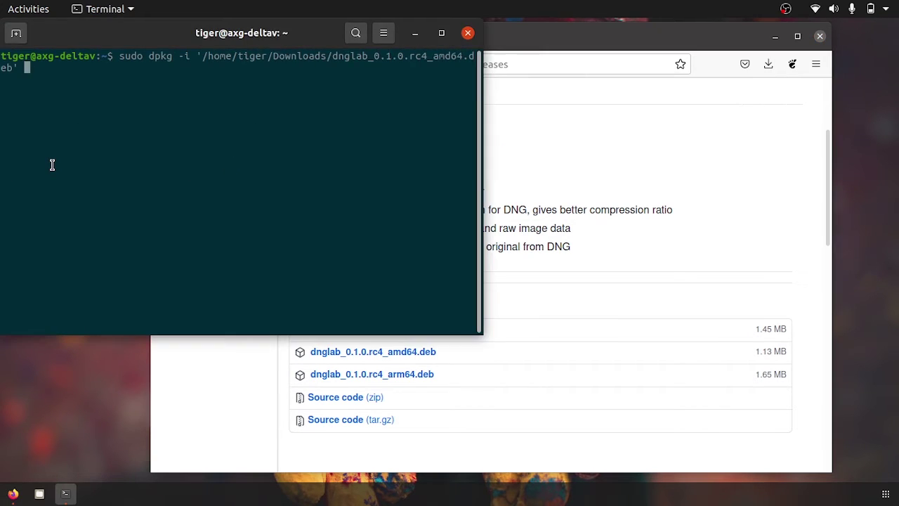
{"action": "key", "text": "Return"}
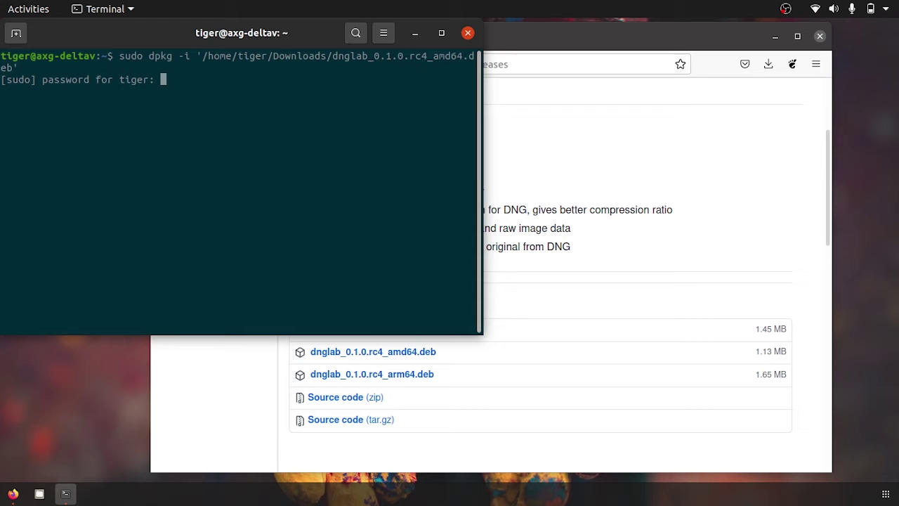
{"action": "key", "text": "Return"}
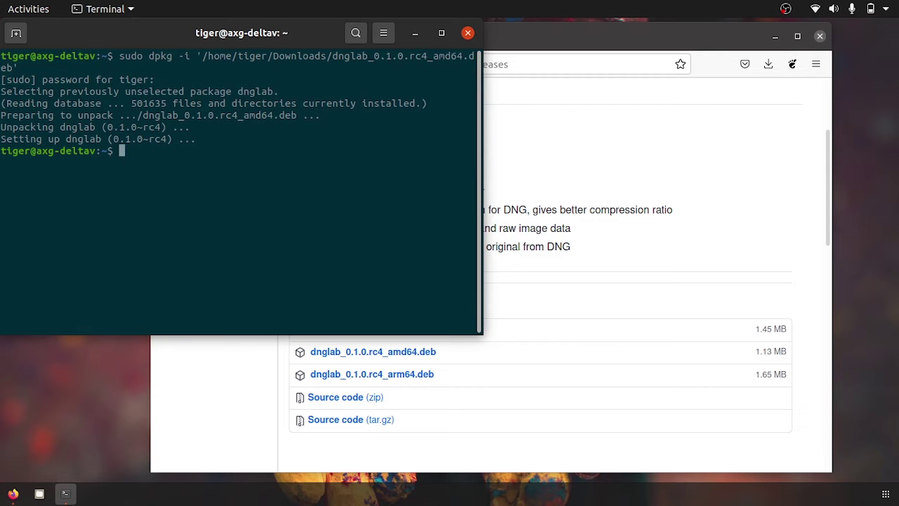
Close Firefox and move the terminal window to the right
{"action": "left_click", "coordinate": [821, 37]}
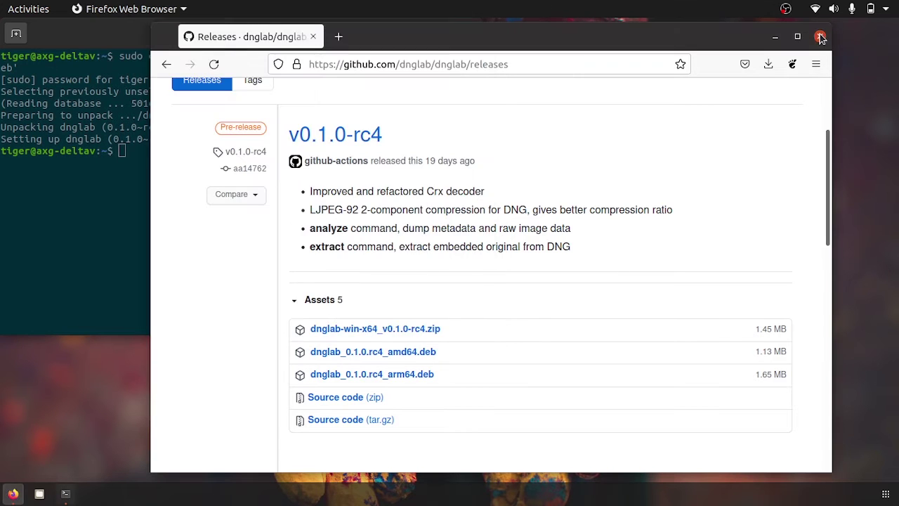
{"action": "left_click", "coordinate": [821, 38]}
{"action": "left_click_drag", "start_coordinate": [283, 40], "coordinate": [660, 62]}
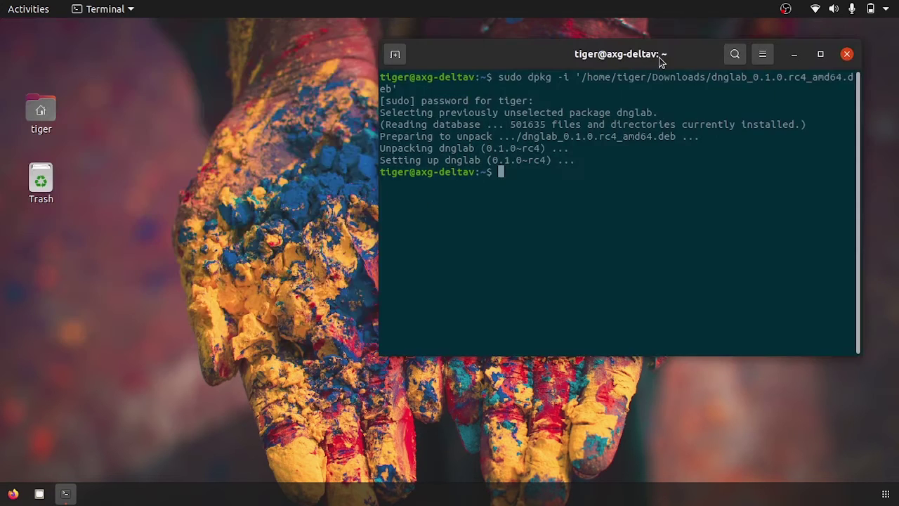
Open Files on the Downloads folder showing the four CR3 raws, with the terminal in front
{"action": "left_click", "coordinate": [40, 493]}
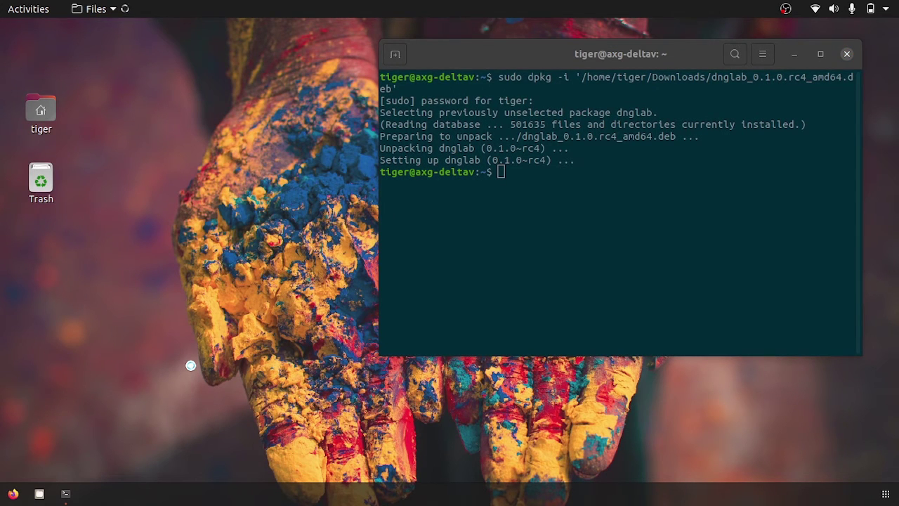
{"action": "left_click", "coordinate": [49, 187]}
{"action": "left_click_drag", "start_coordinate": [514, 129], "coordinate": [332, 221]}
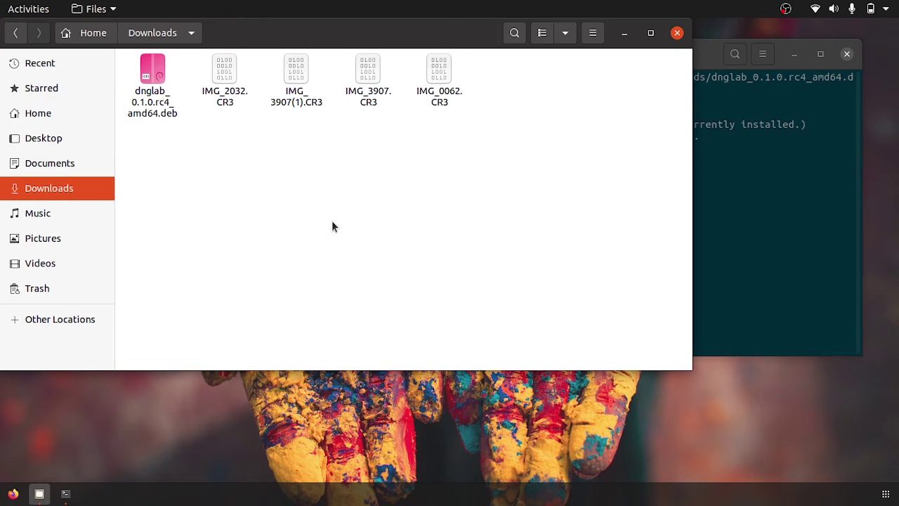
{"action": "left_click", "coordinate": [741, 161]}
{"action": "left_click_drag", "start_coordinate": [546, 54], "coordinate": [539, 92]}
{"action": "left_click", "coordinate": [281, 165]}
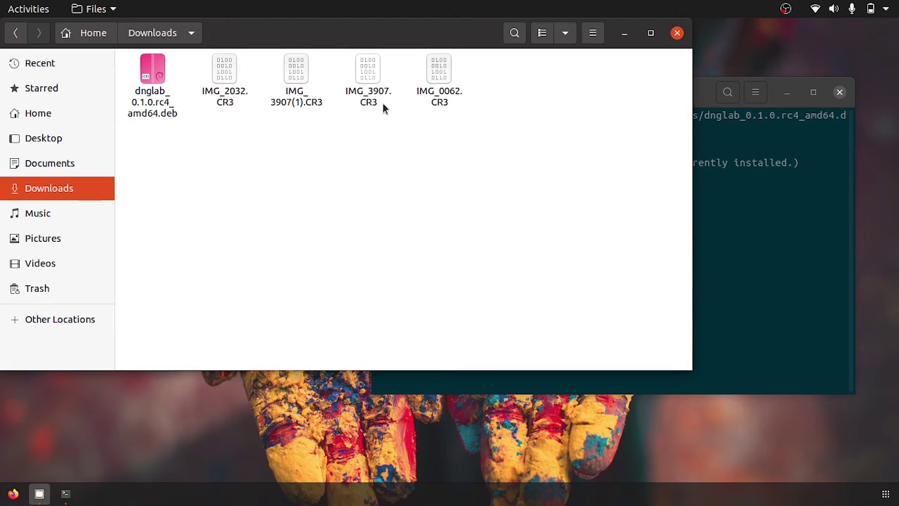
{"action": "left_click", "coordinate": [738, 234]}
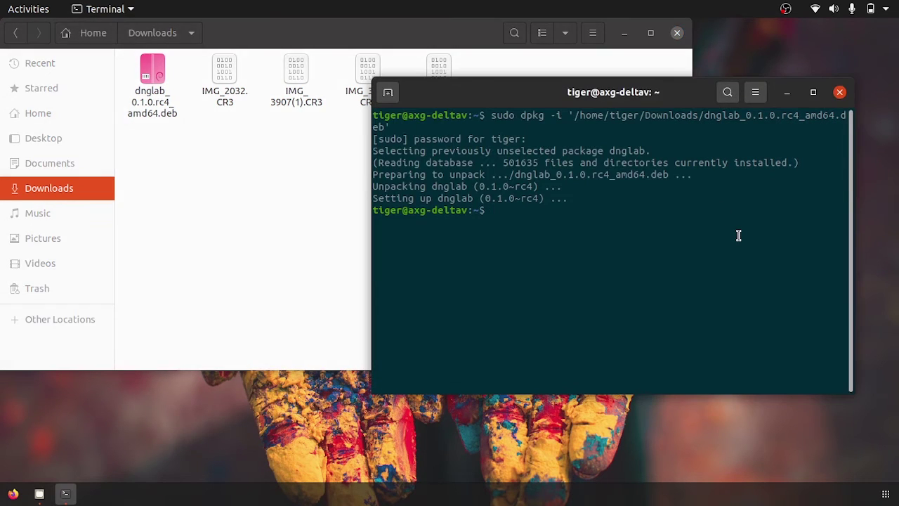
In Downloads, run dnglab convert IMG_2032.CR3 IMG.dng to create IMG.dng
{"action": "type", "text": "cd Downloads"}
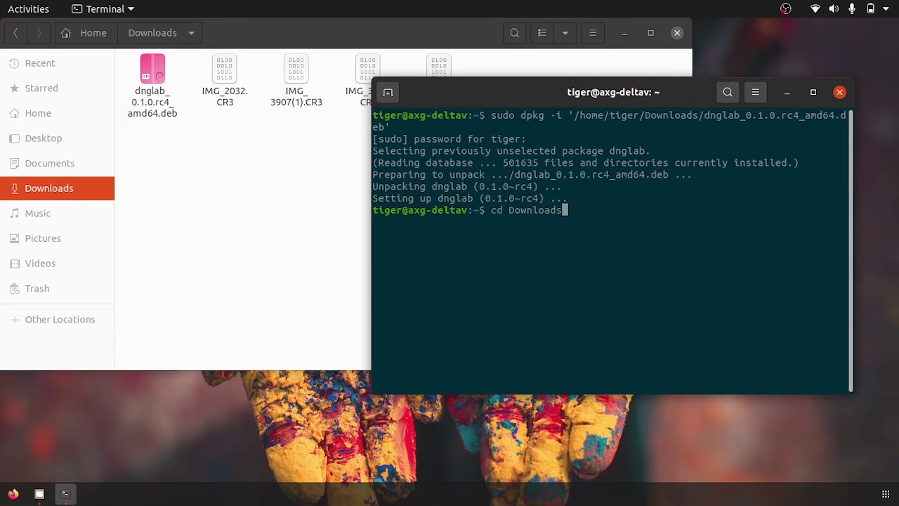
{"action": "key", "text": "Return"}
{"action": "type", "text": "d"}
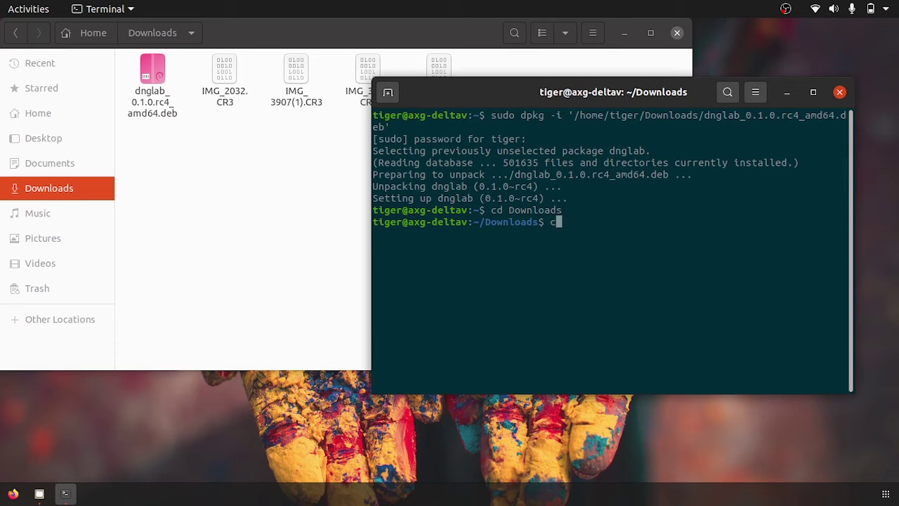
{"action": "type", "text": "nglab convert "}
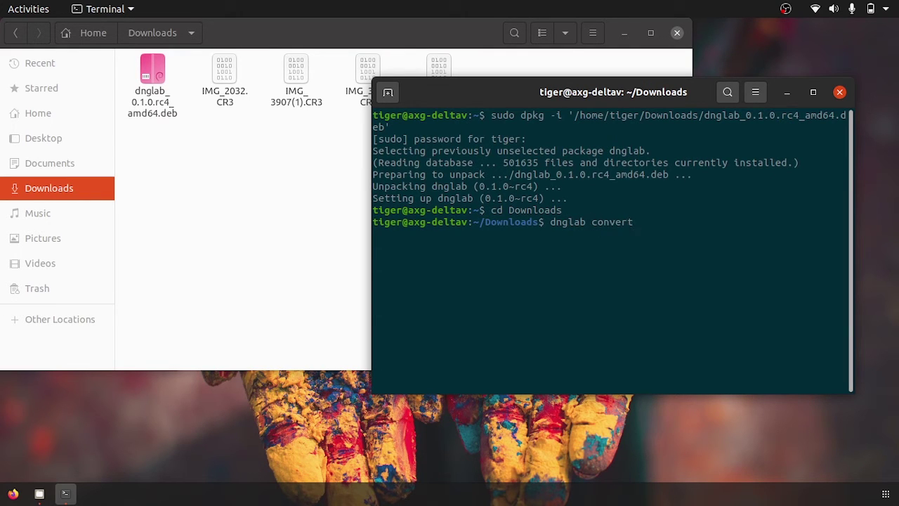
{"action": "type", "text": "IMG_2032.CR3 IM"}
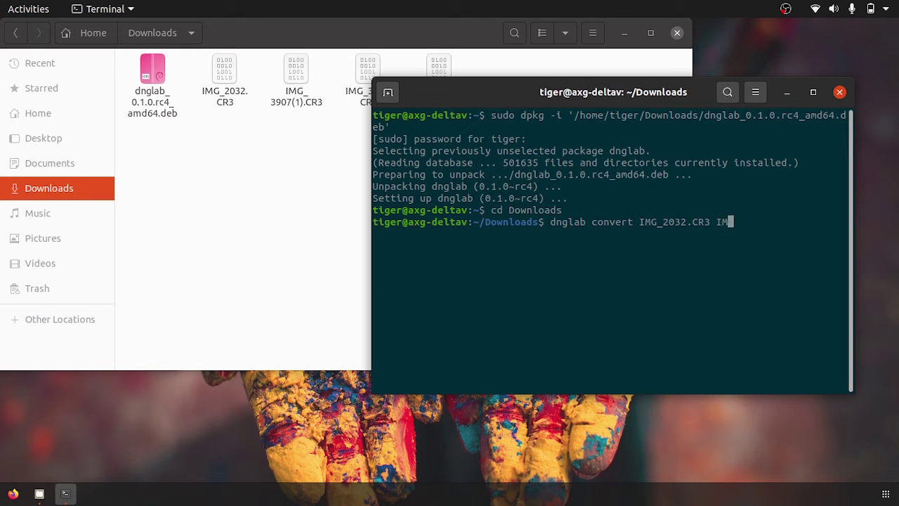
{"action": "type", "text": "G>"}
{"action": "key", "text": "BackSpace"}
{"action": "type", "text": ".dng"}
{"action": "key", "text": "Return"}
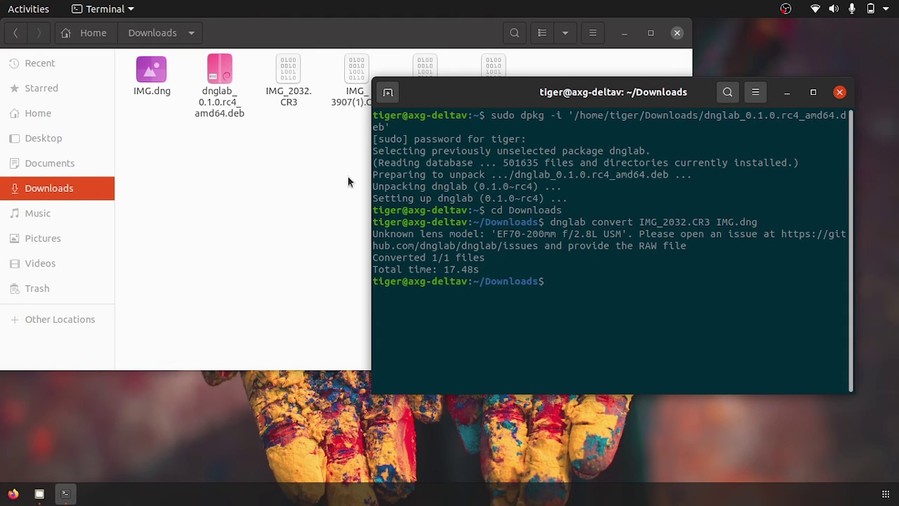
{"action": "left_click", "coordinate": [156, 67]}
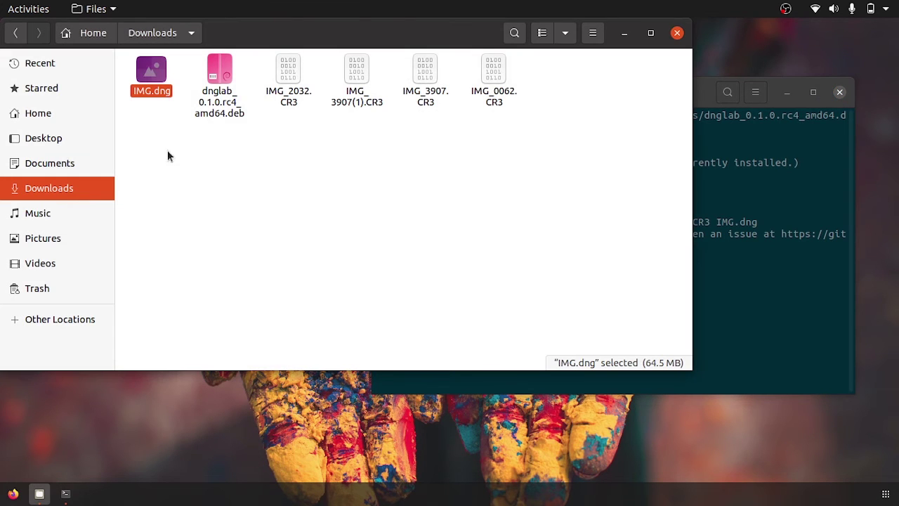
Open IMG.dng with darktable, picked from the full list of applications
{"action": "right_click", "coordinate": [161, 93]}
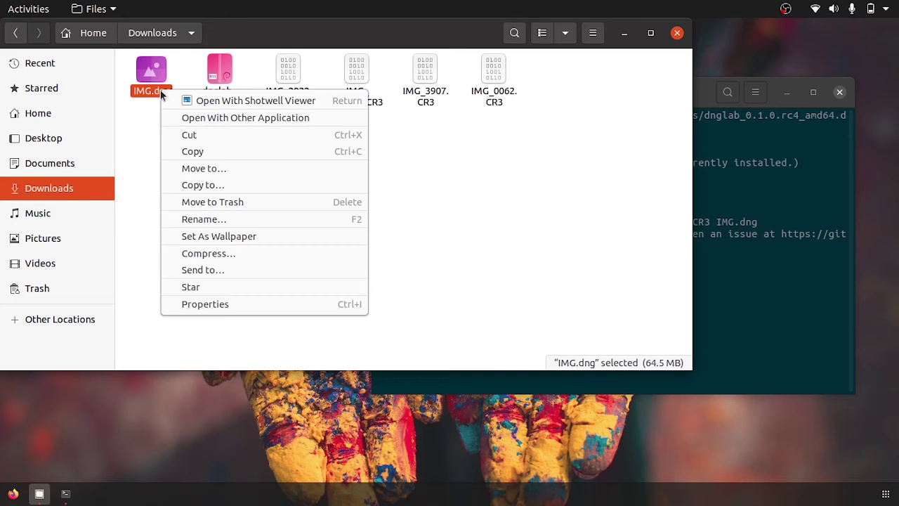
{"action": "left_click", "coordinate": [187, 116]}
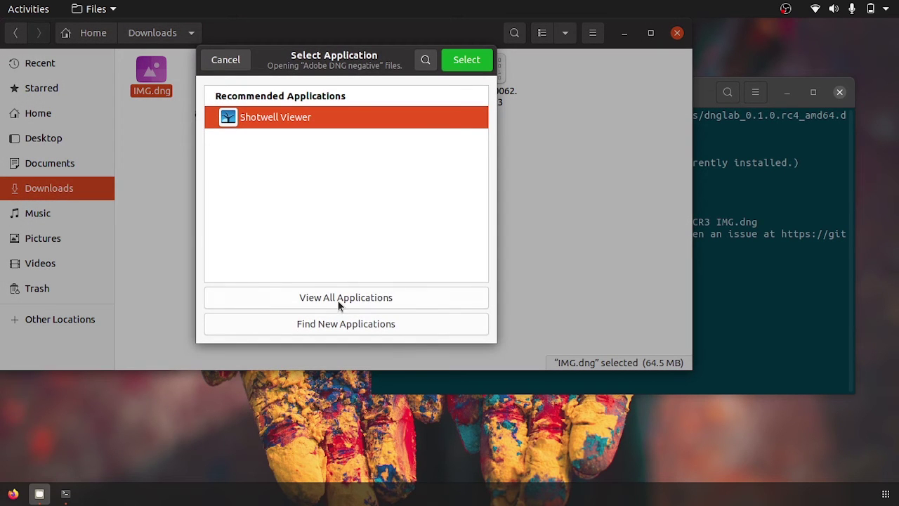
{"action": "left_click", "coordinate": [338, 298]}
{"action": "left_click", "coordinate": [285, 157]}
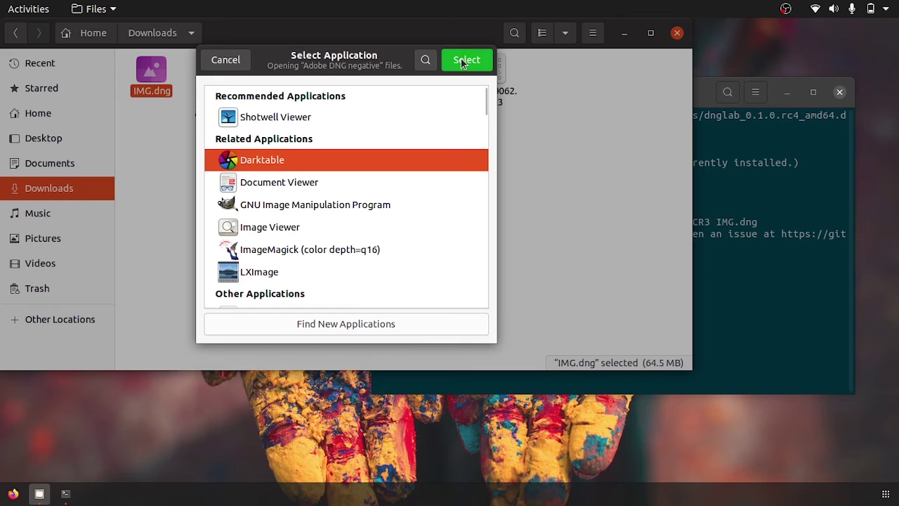
{"action": "left_click", "coordinate": [466, 60]}
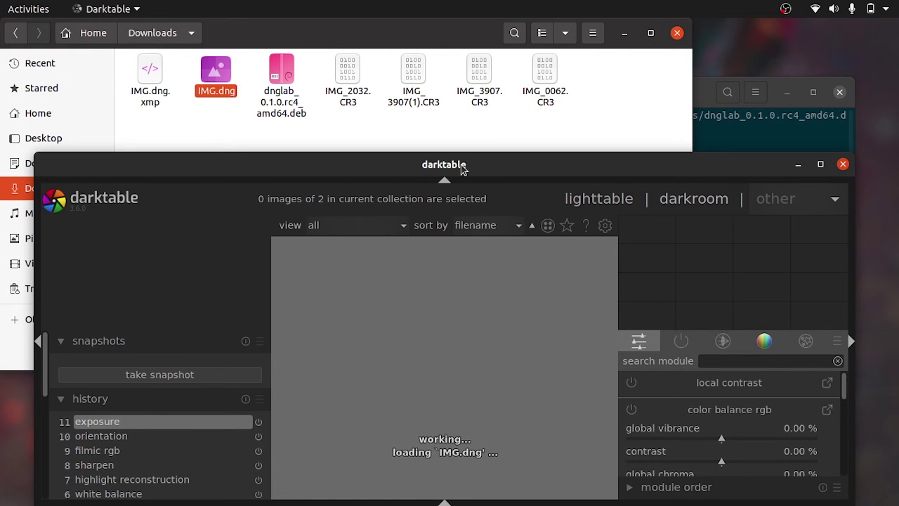
Move the darktable window up to view the sports car photo, then close darktable
{"action": "left_click_drag", "start_coordinate": [484, 169], "coordinate": [492, 10]}
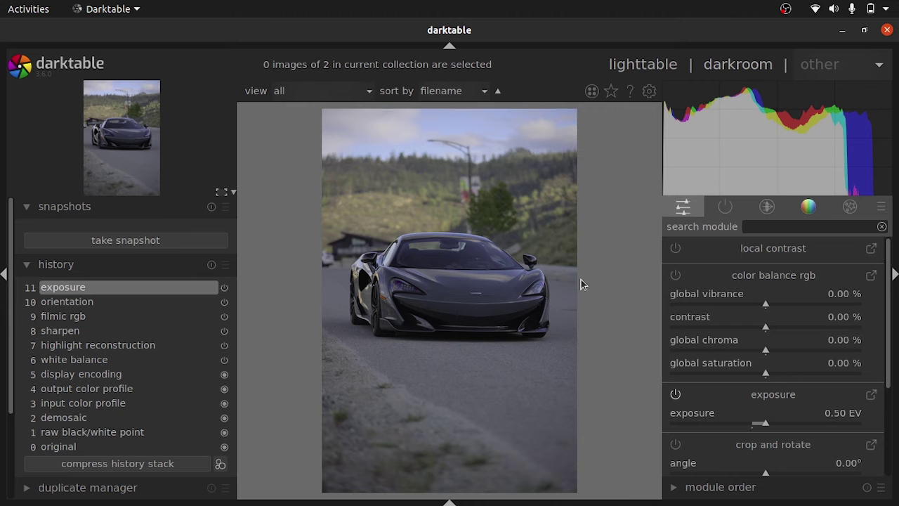
{"action": "left_click", "coordinate": [887, 32]}
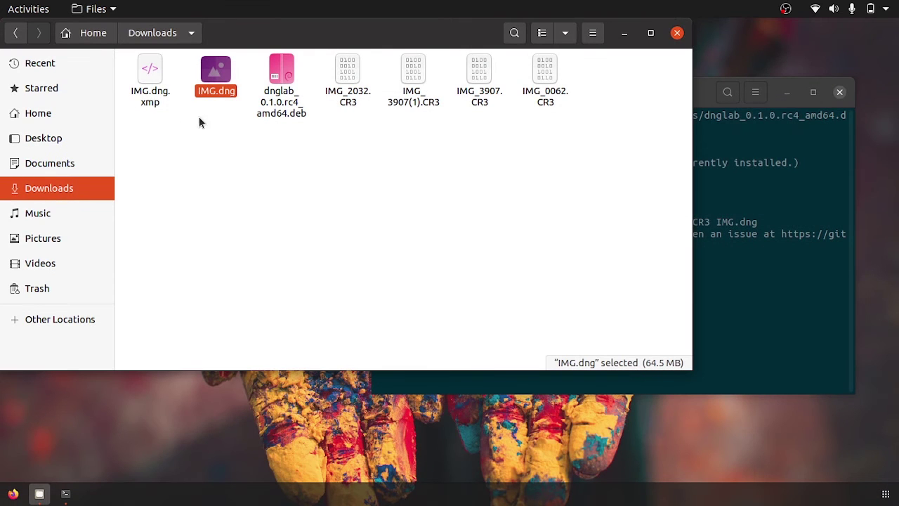
Permanently delete IMG.dng and IMG.dng.xmp with Shift+Delete, confirming the deletion
{"action": "left_click_drag", "start_coordinate": [227, 120], "coordinate": [133, 74]}
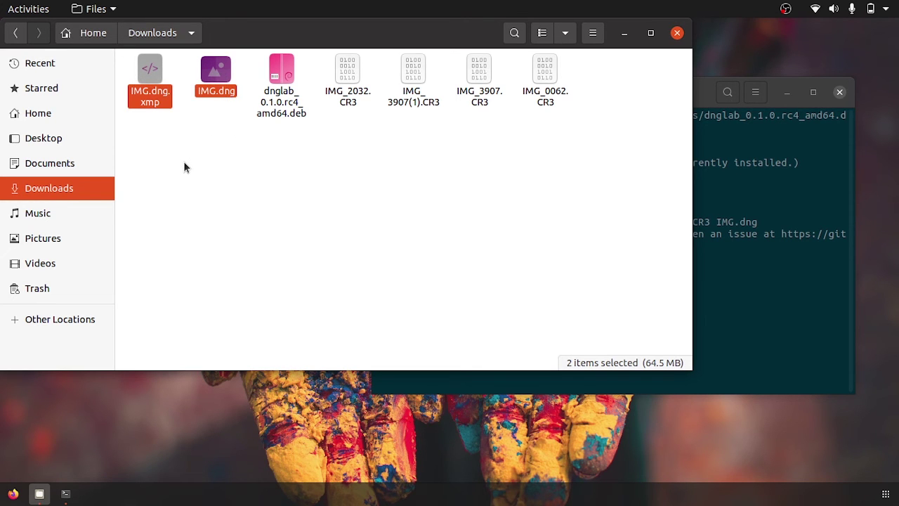
{"action": "key", "text": "shift+Delete"}
{"action": "key", "text": "Return"}
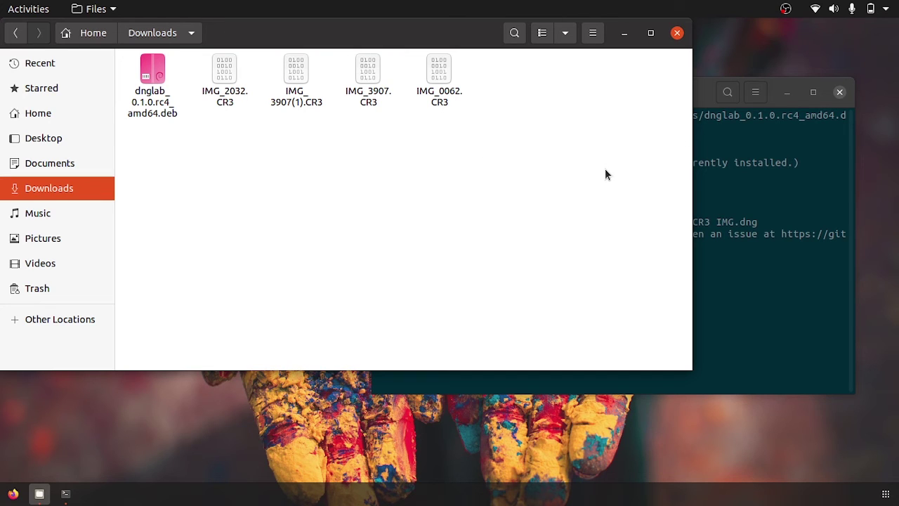
{"action": "right_click", "coordinate": [383, 150]}
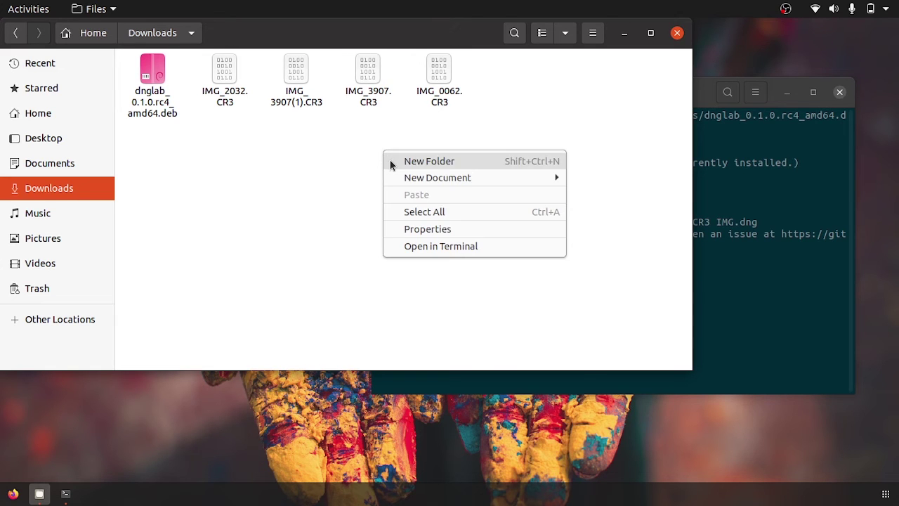
Create a folder named 'canon' and move the four CR3 files into it
{"action": "left_click", "coordinate": [392, 161]}
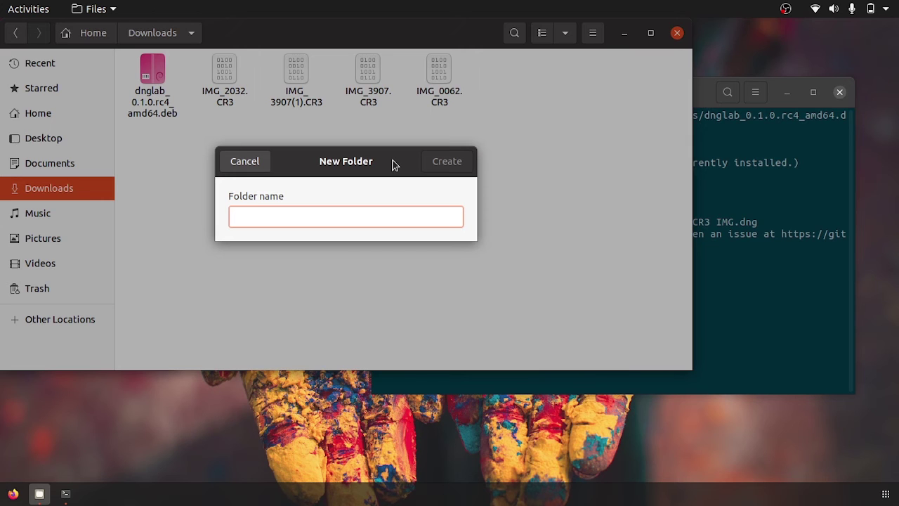
{"action": "type", "text": "canon"}
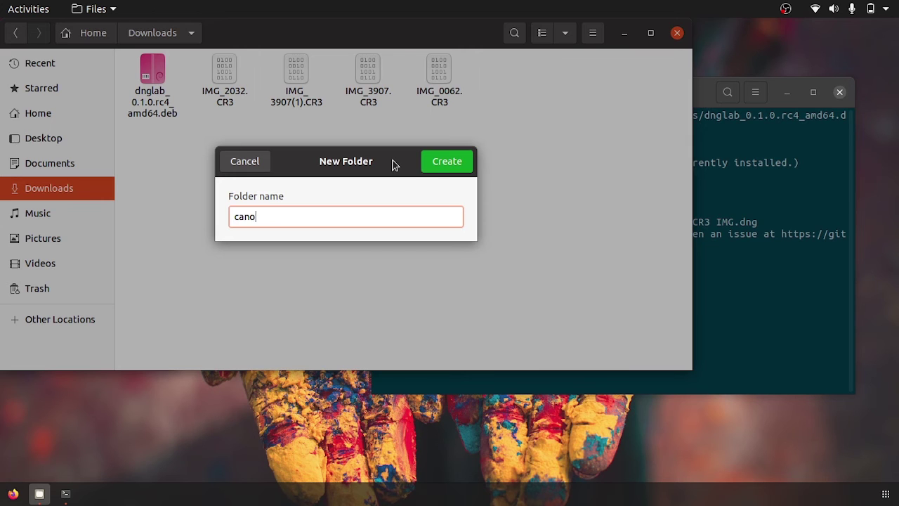
{"action": "key", "text": "Return"}
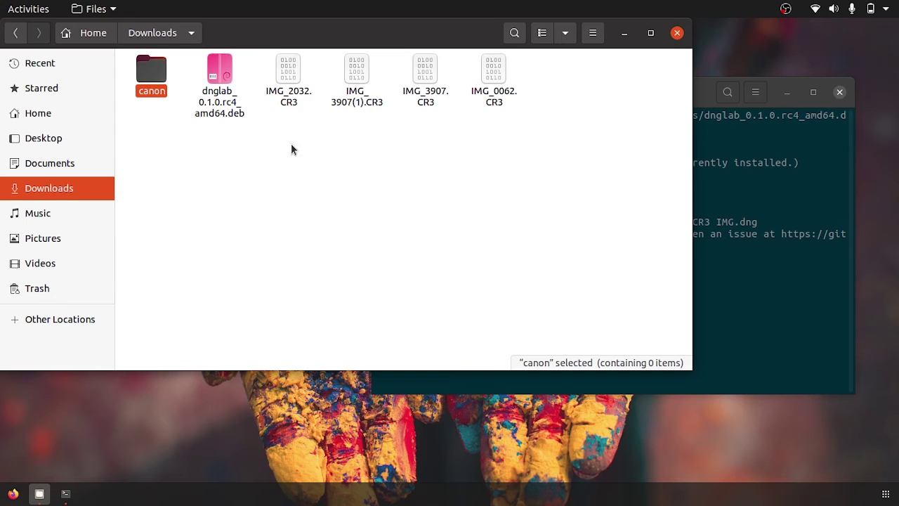
{"action": "left_click_drag", "start_coordinate": [291, 145], "coordinate": [494, 75]}
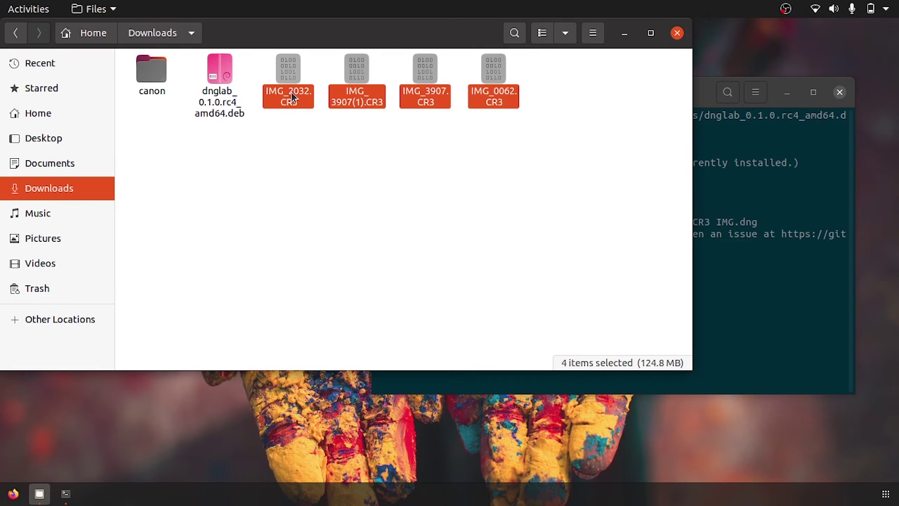
{"action": "left_click_drag", "start_coordinate": [291, 97], "coordinate": [151, 78]}
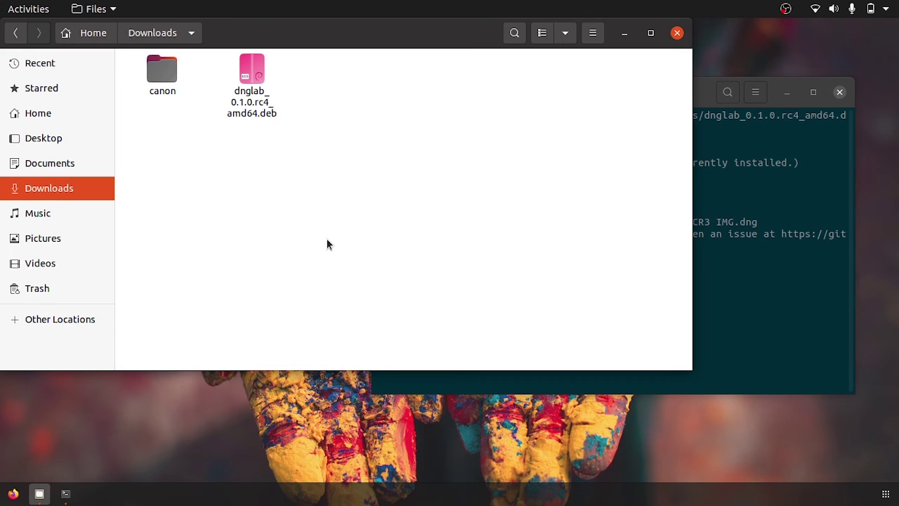
Create another empty folder named 'finished' in Downloads
{"action": "left_click", "coordinate": [721, 200]}
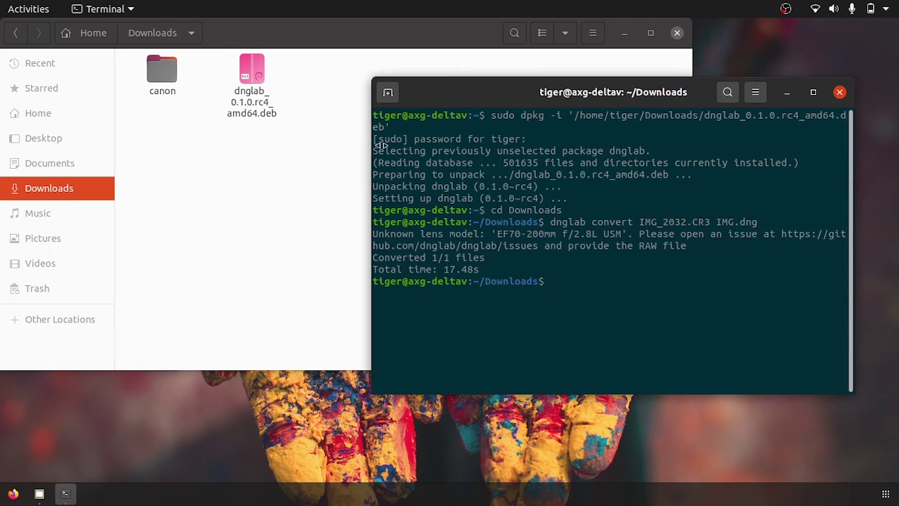
{"action": "left_click", "coordinate": [344, 185]}
{"action": "right_click", "coordinate": [344, 186]}
{"action": "left_click", "coordinate": [352, 195]}
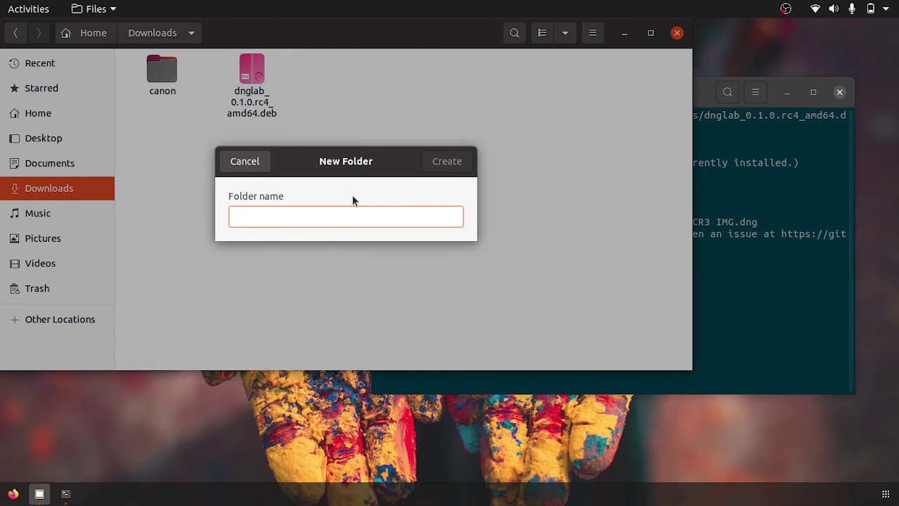
{"action": "type", "text": "finished"}
{"action": "key", "text": "Return"}
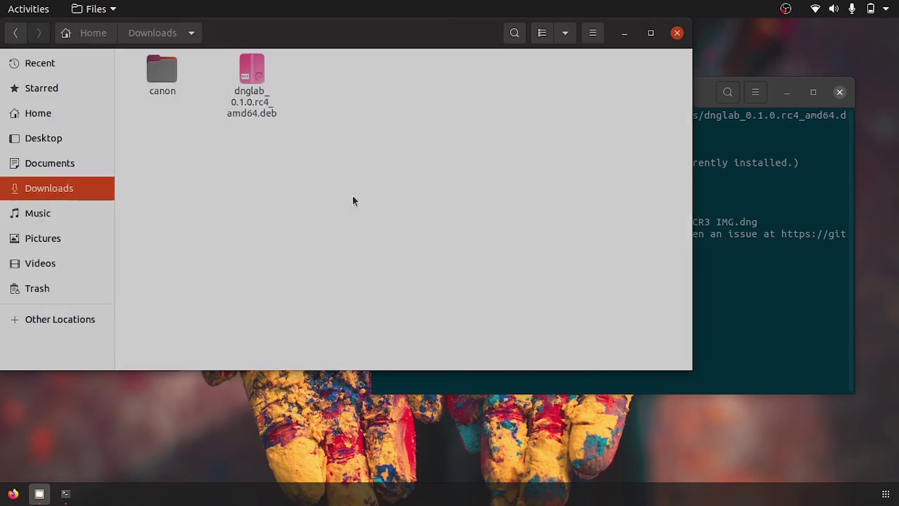
{"action": "left_click", "coordinate": [771, 246]}
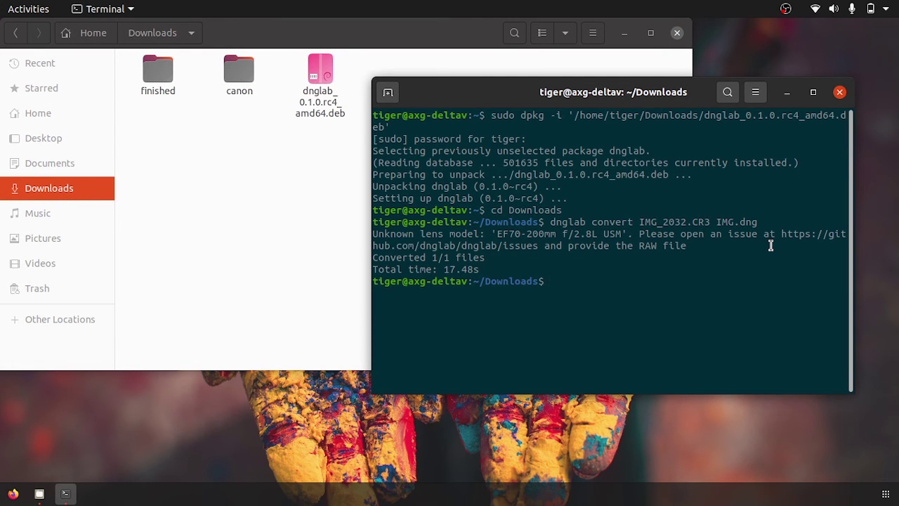
Run dnglab convert canon finished to convert all 4 files, then exit the terminal
{"action": "type", "text": "dnglab convert"}
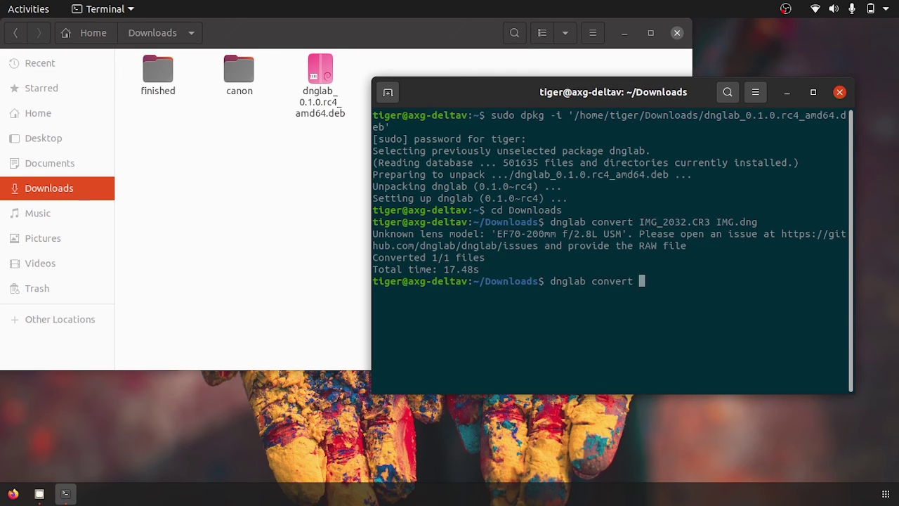
{"action": "type", "text": " canon"}
{"action": "type", "text": "finished"}
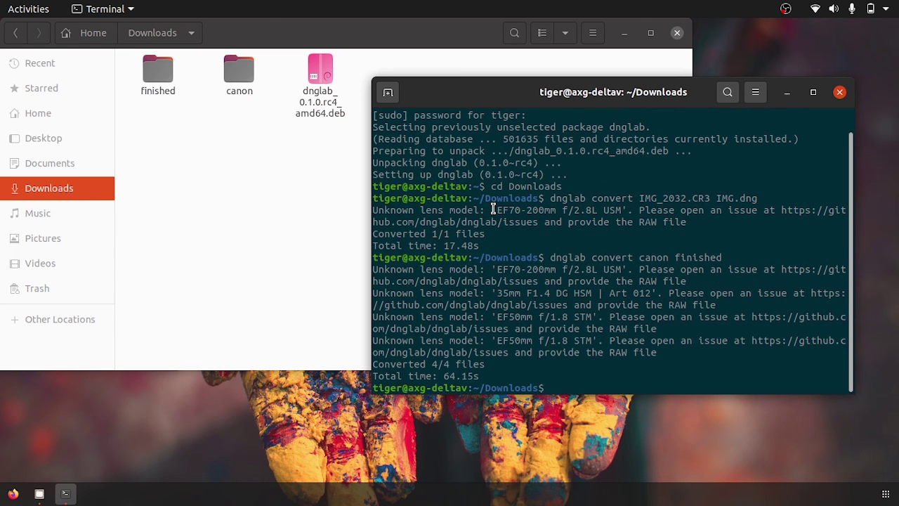
{"action": "type", "text": "exit"}
{"action": "key", "text": "Return"}
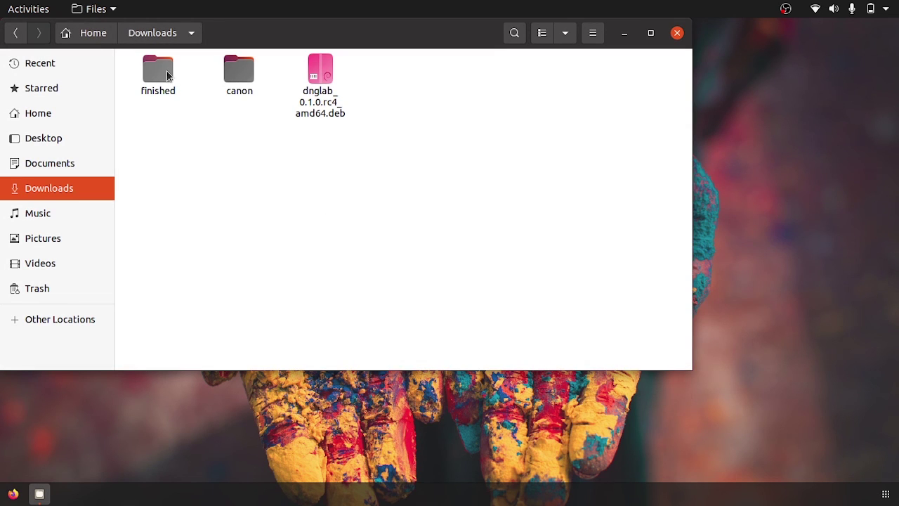
Open the finished folder and select the four converted DNG files to review them
{"action": "double_click", "coordinate": [168, 74]}
{"action": "left_click_drag", "start_coordinate": [448, 115], "coordinate": [132, 92]}
{"action": "left_click", "coordinate": [216, 158]}
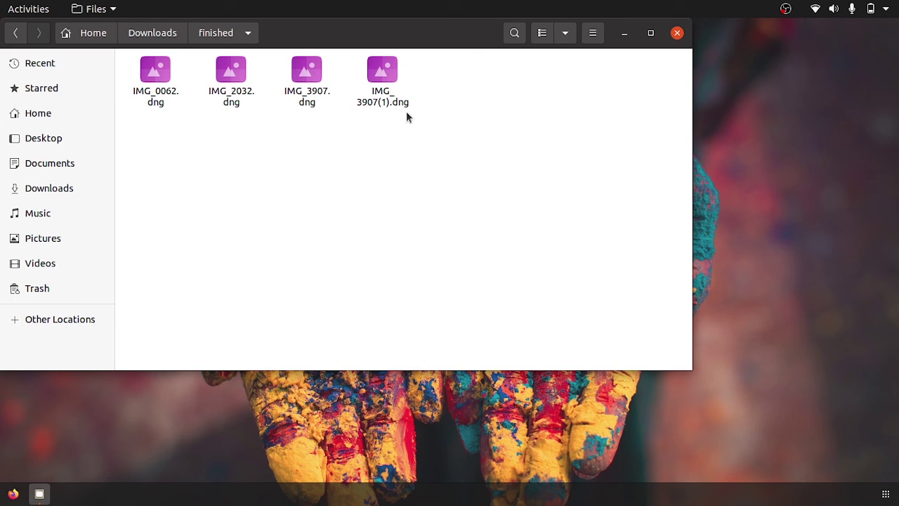
Compare the file sizes of IMG_3907.dng and IMG_3907(1).dng
{"action": "left_click", "coordinate": [387, 97]}
{"action": "left_click", "coordinate": [320, 97]}
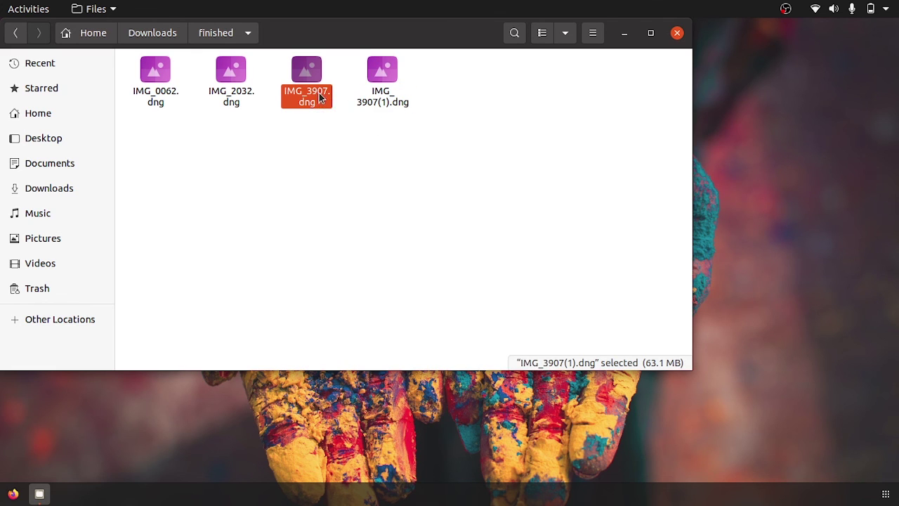
{"action": "left_click", "coordinate": [359, 98]}
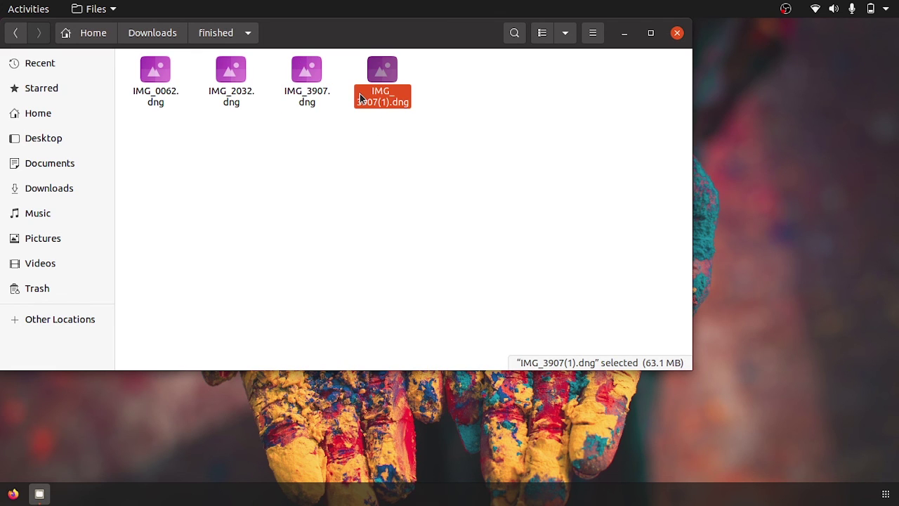
{"action": "left_click", "coordinate": [312, 99]}
{"action": "left_click", "coordinate": [374, 130]}
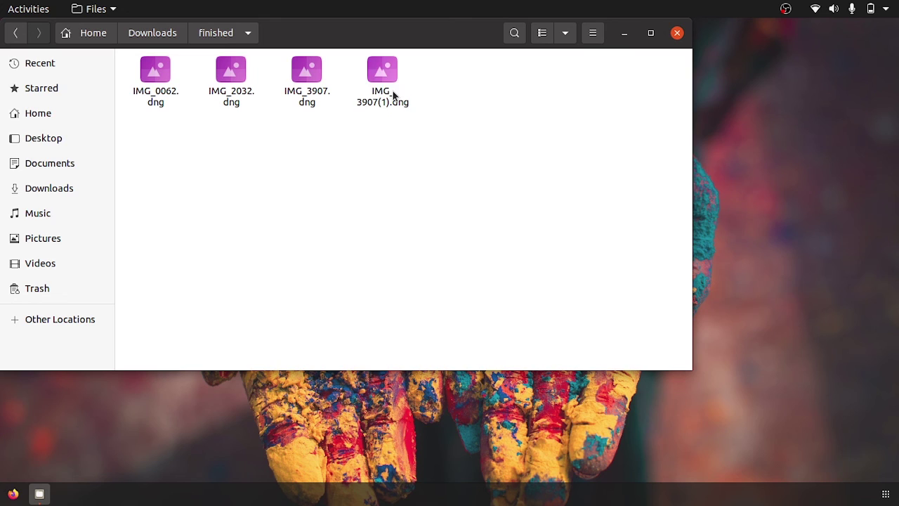
{"action": "left_click", "coordinate": [392, 96]}
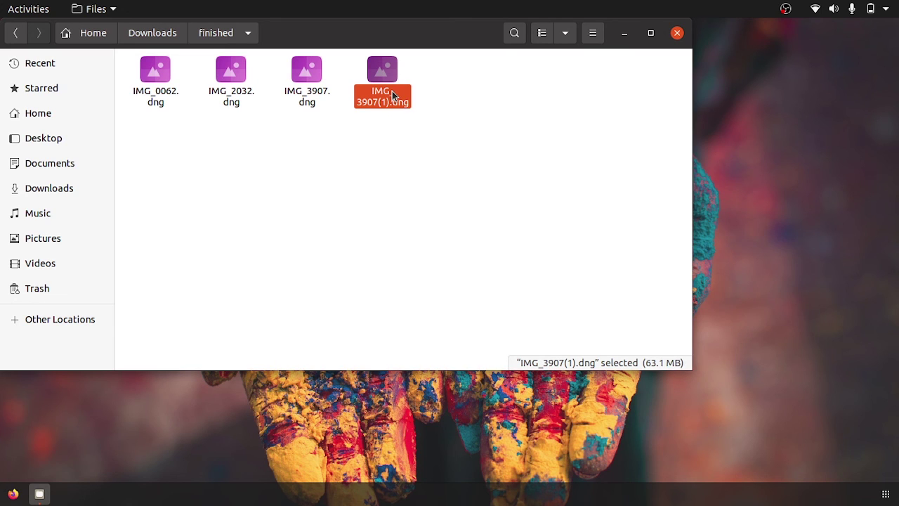